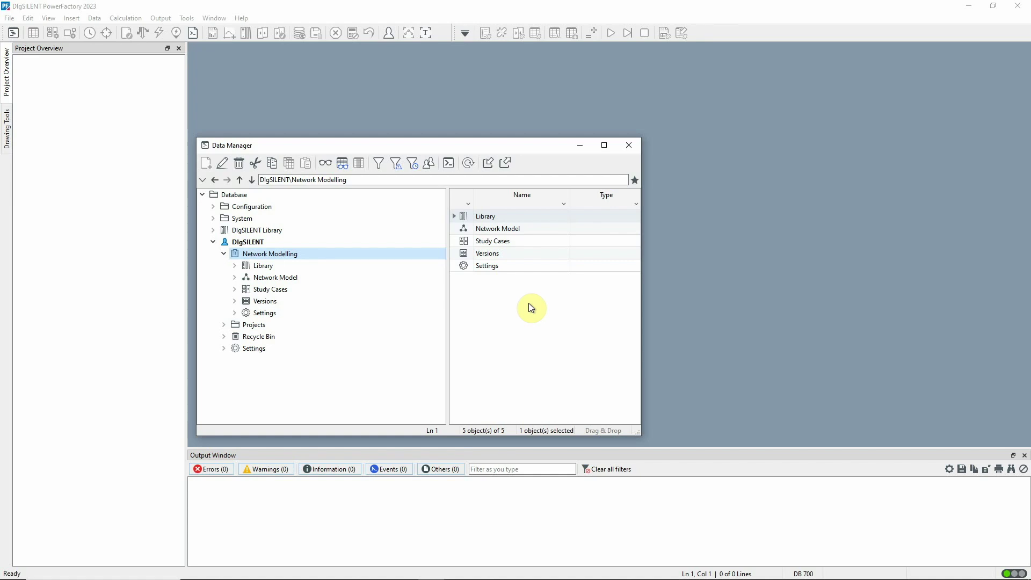
- Activate the Network Modelling project from its right-click menu in the Data Manager
{"action": "right_click", "coordinate": [301, 253]}
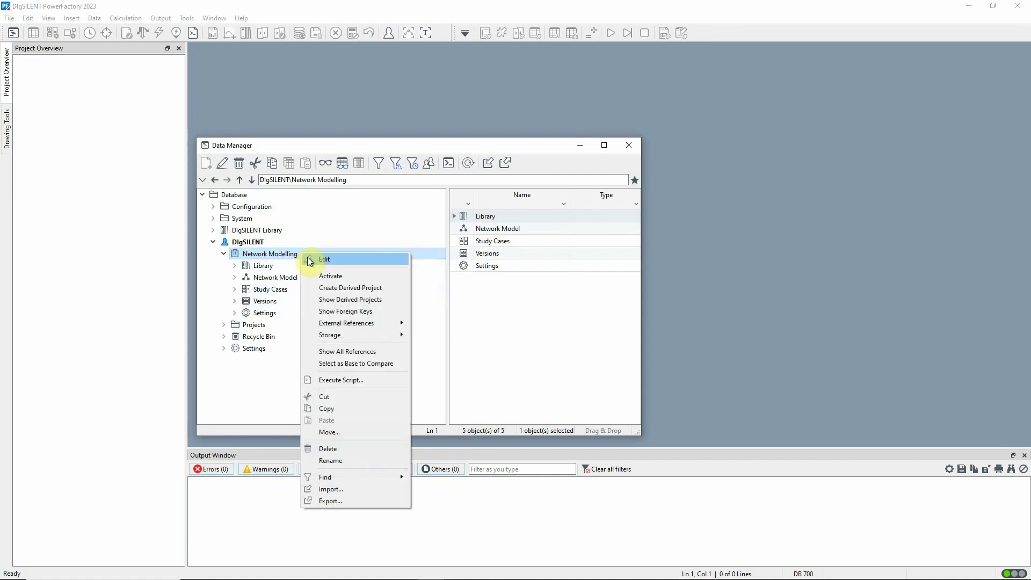
{"action": "left_click", "coordinate": [329, 276]}
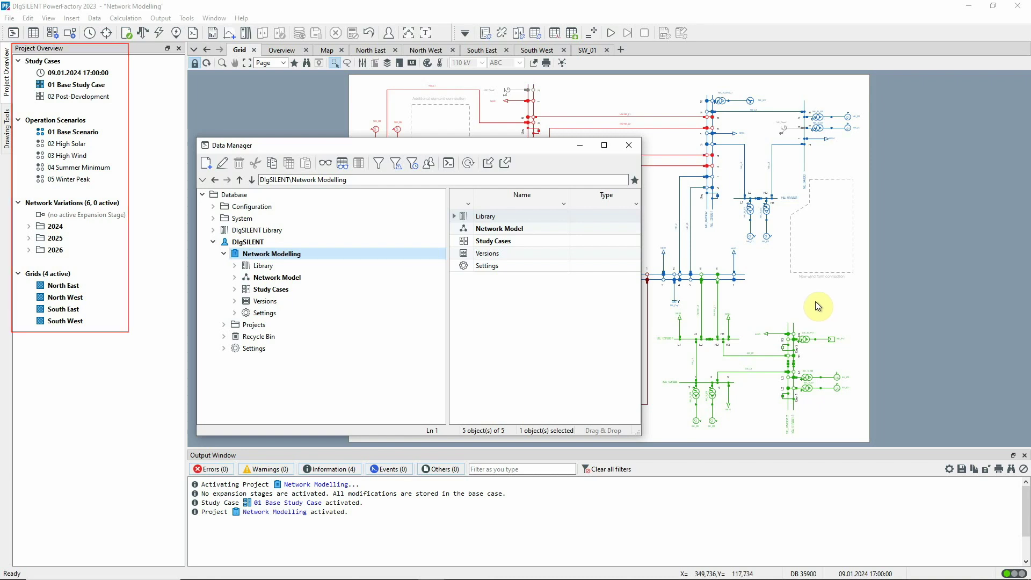
- Expand Network Data down to substation NE_01, then open the Network Model Manager
{"action": "left_click", "coordinate": [235, 277]}
{"action": "left_click", "coordinate": [298, 303]}
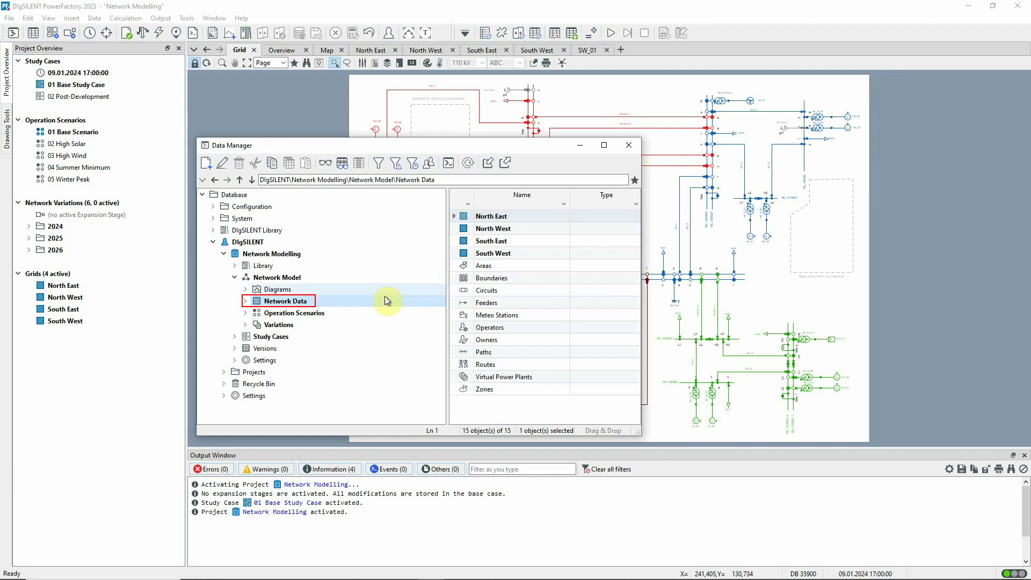
{"action": "left_click", "coordinate": [245, 300]}
{"action": "left_click", "coordinate": [255, 313]}
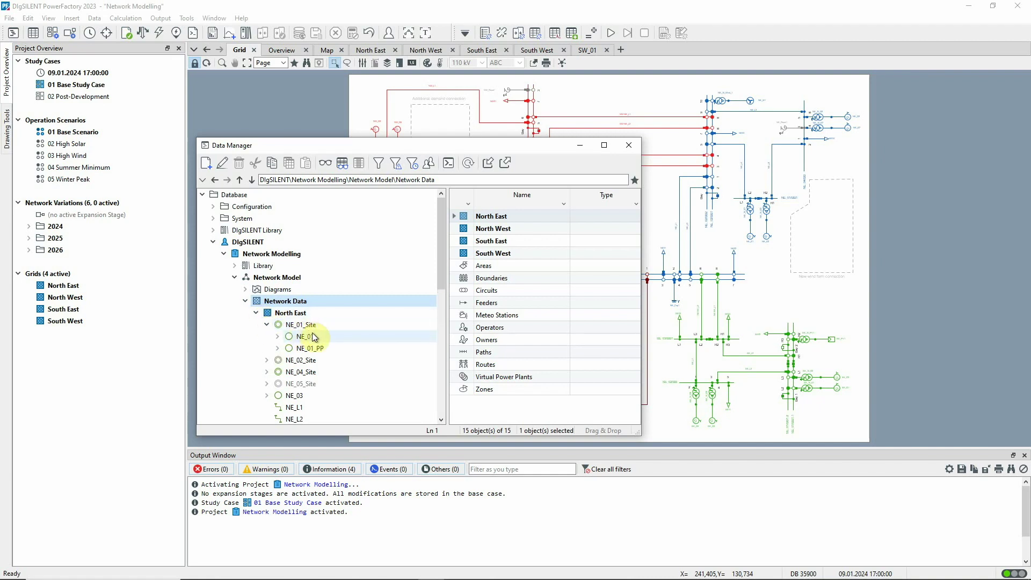
{"action": "left_click", "coordinate": [353, 337]}
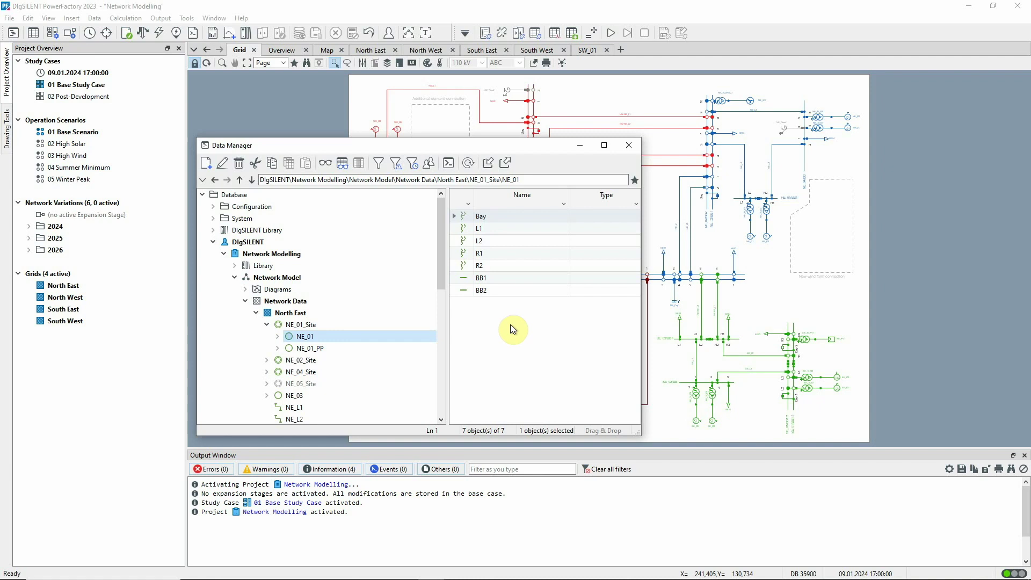
{"action": "left_click", "coordinate": [34, 36]}
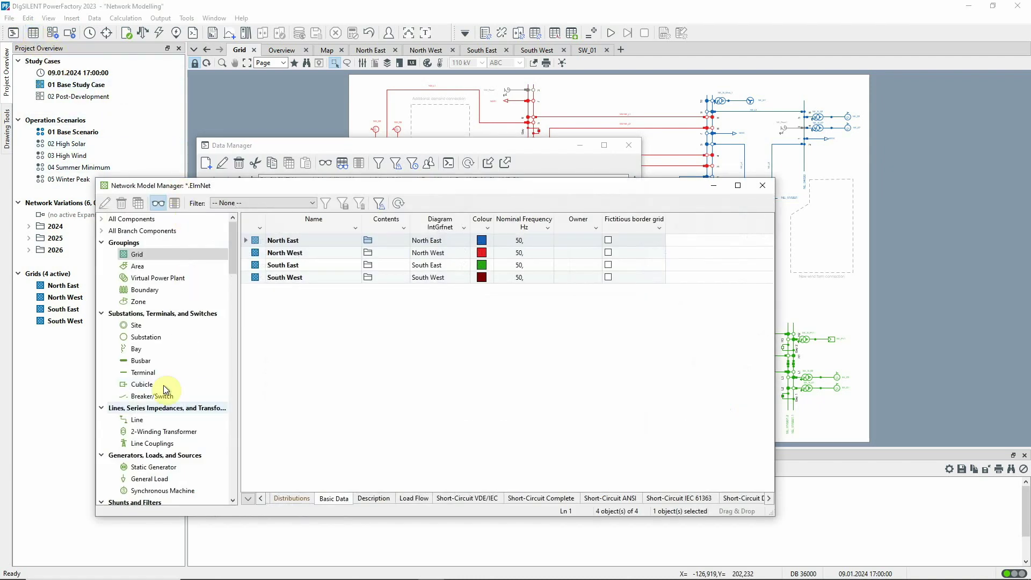
- List the 25 two-winding transformers in the Network Model Manager, then close it
{"action": "left_click", "coordinate": [157, 433]}
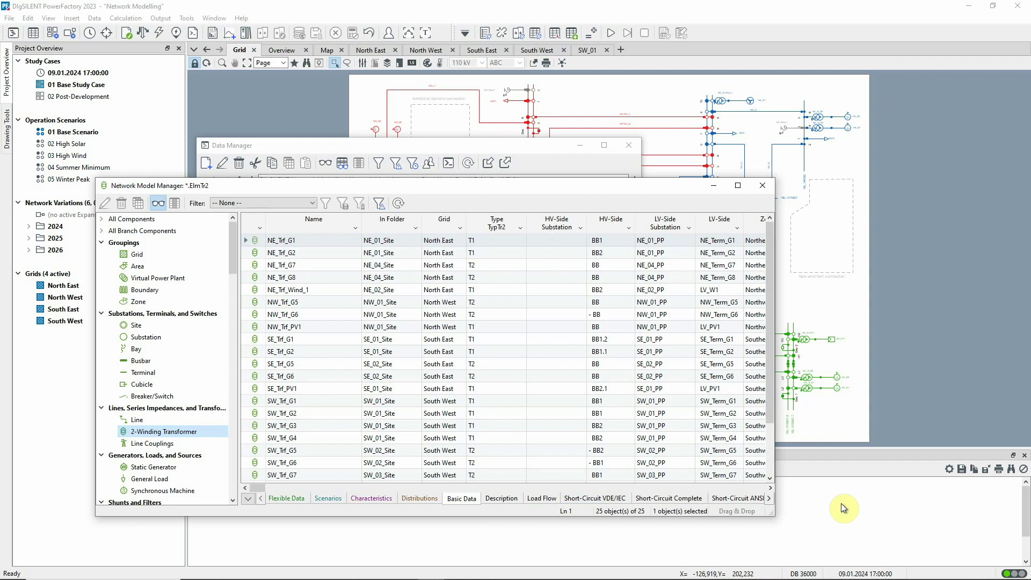
{"action": "left_click", "coordinate": [762, 186]}
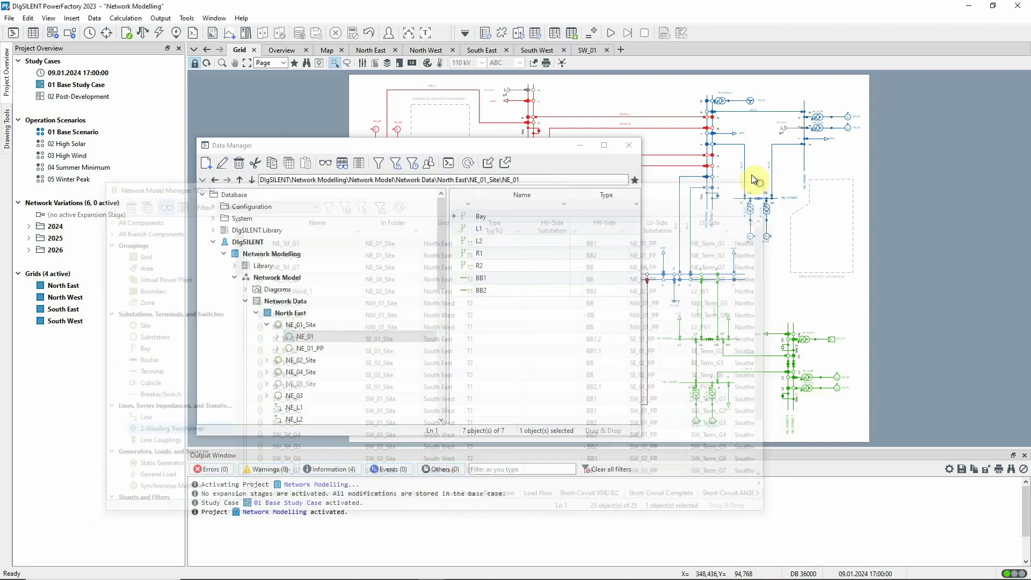
- Minimise the Data Manager and view the North East, Map and SW_01 diagrams in turn
{"action": "left_click", "coordinate": [579, 147]}
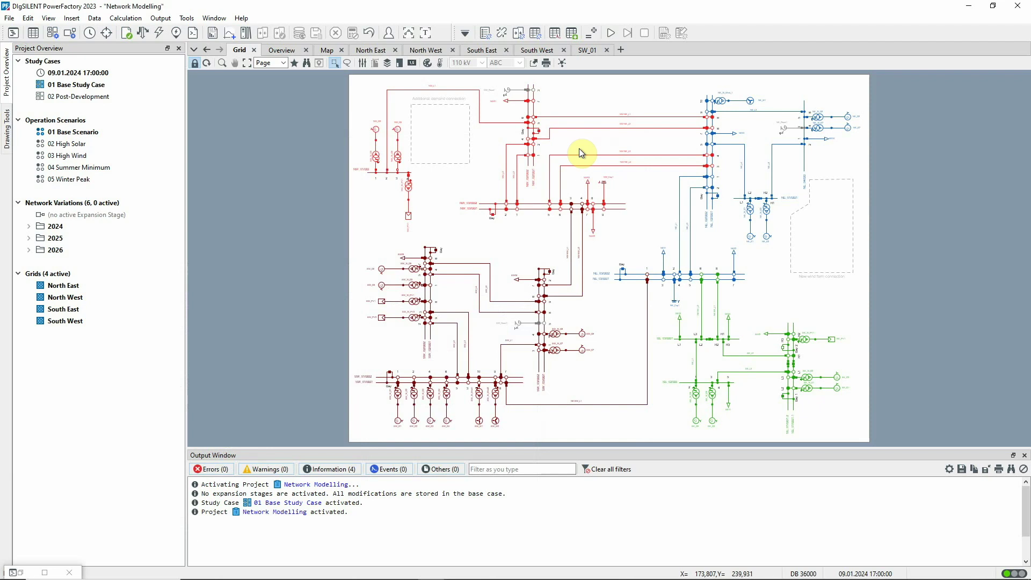
{"action": "left_click", "coordinate": [371, 51]}
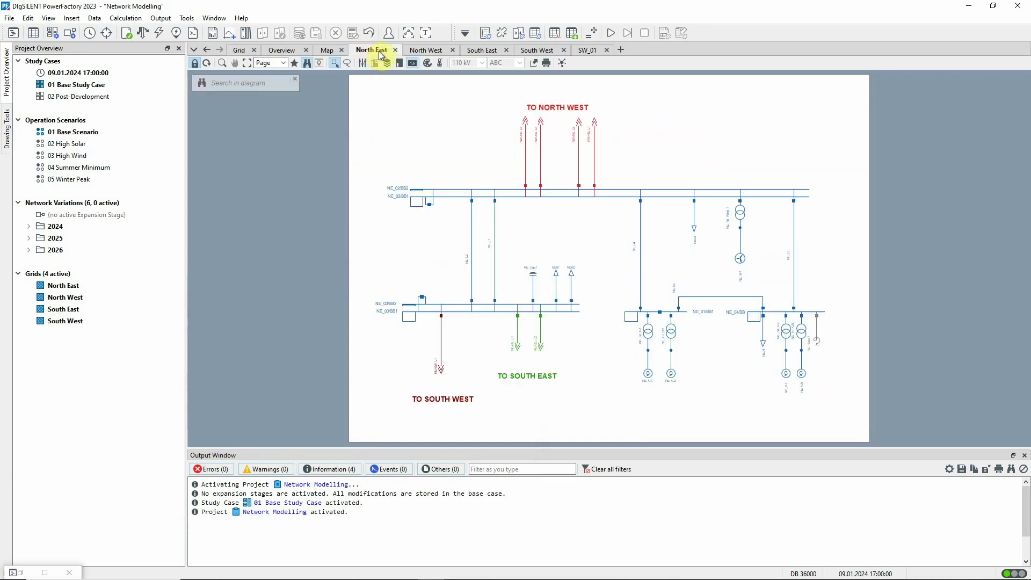
{"action": "left_click", "coordinate": [327, 50]}
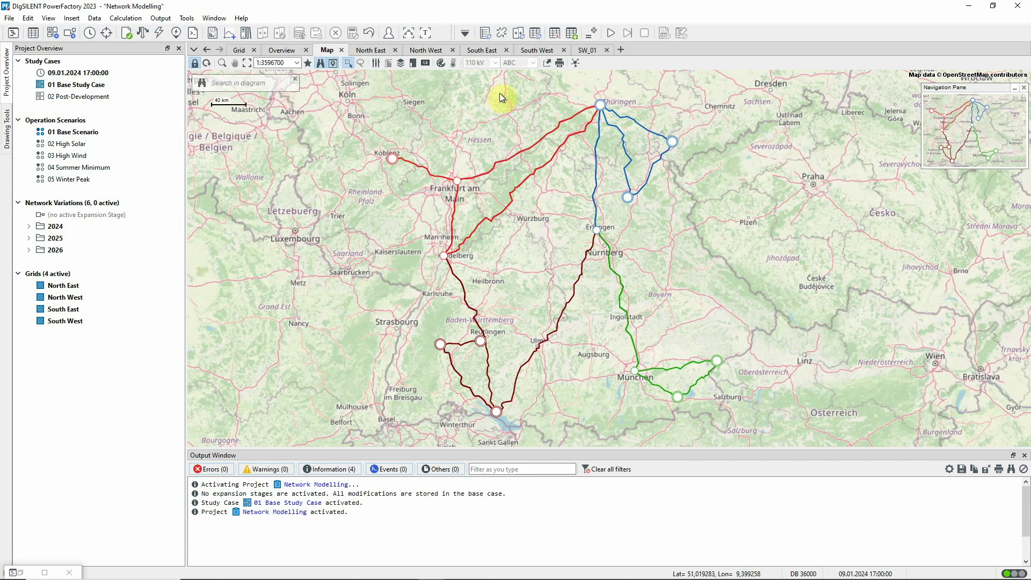
{"action": "left_click", "coordinate": [594, 49]}
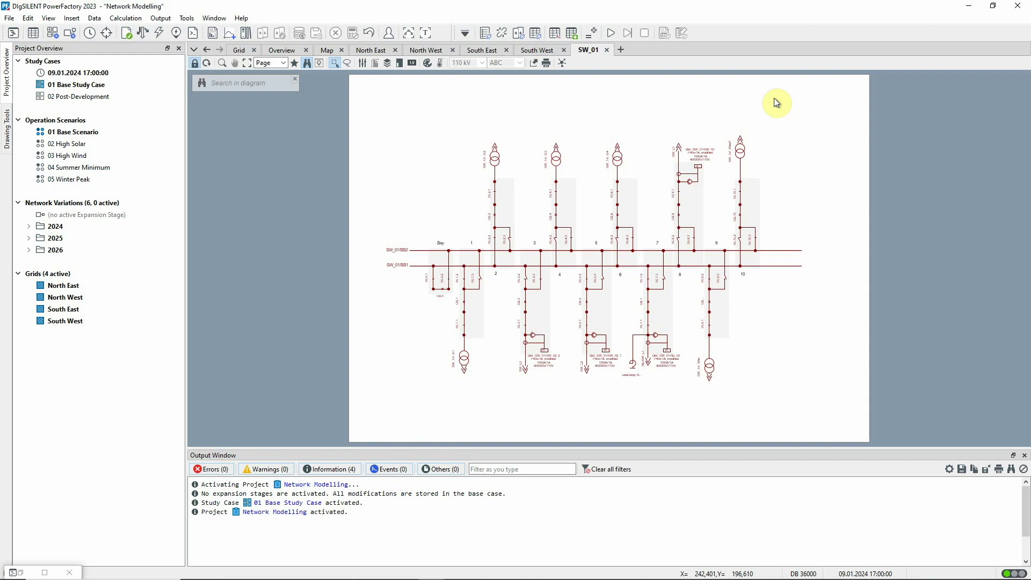
- Generate a detailed single-line diagram of substation SW_02 with the Diagram Layout Tool
{"action": "left_click", "coordinate": [561, 62]}
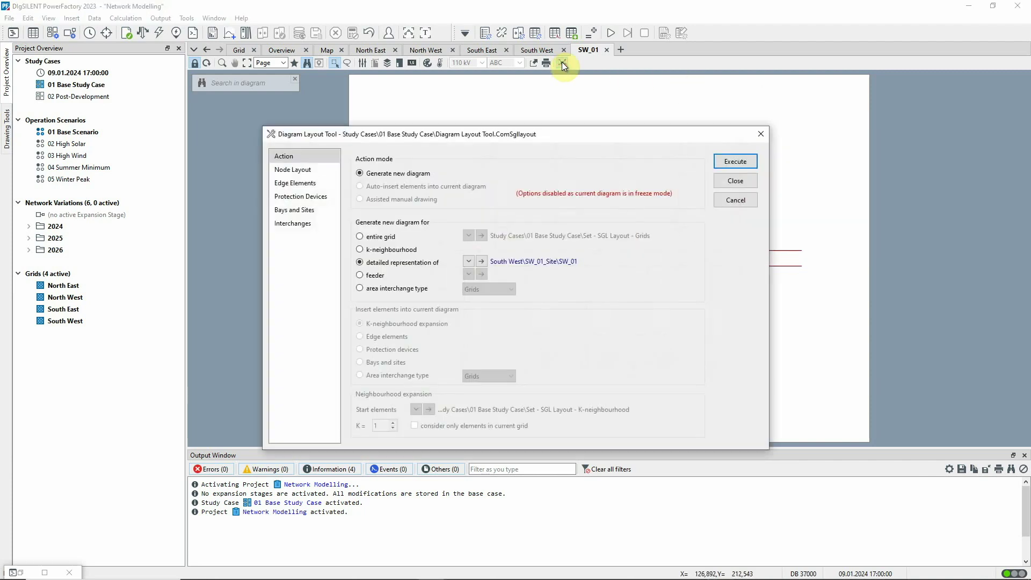
{"action": "left_click", "coordinate": [467, 261]}
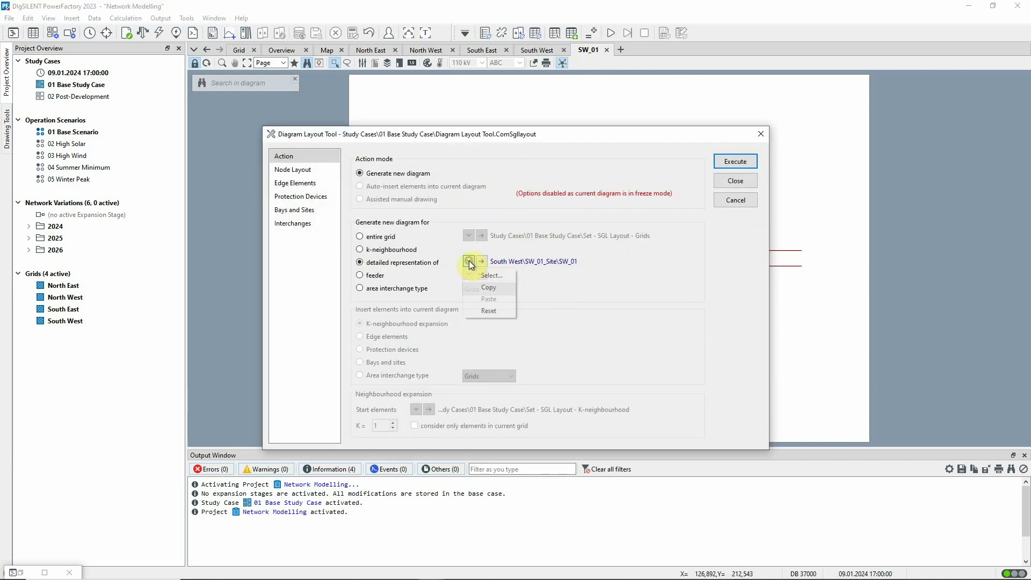
{"action": "left_click", "coordinate": [474, 274]}
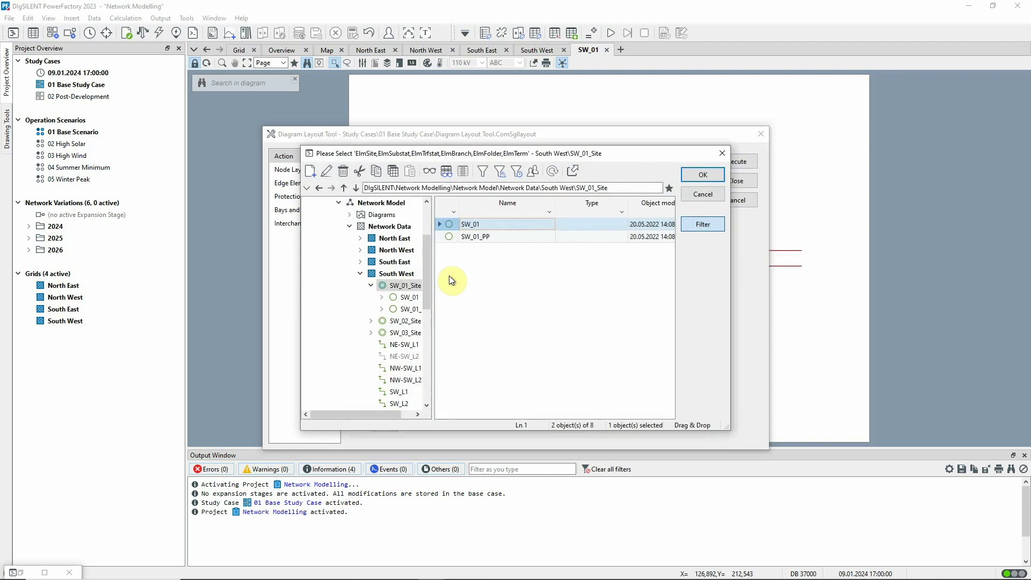
{"action": "left_click", "coordinate": [402, 321]}
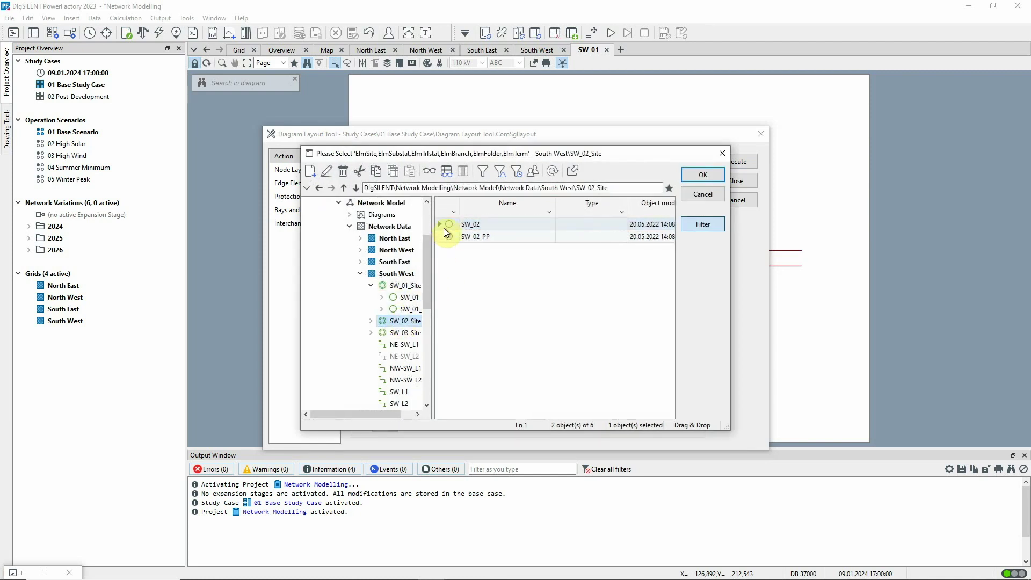
{"action": "left_click", "coordinate": [719, 174]}
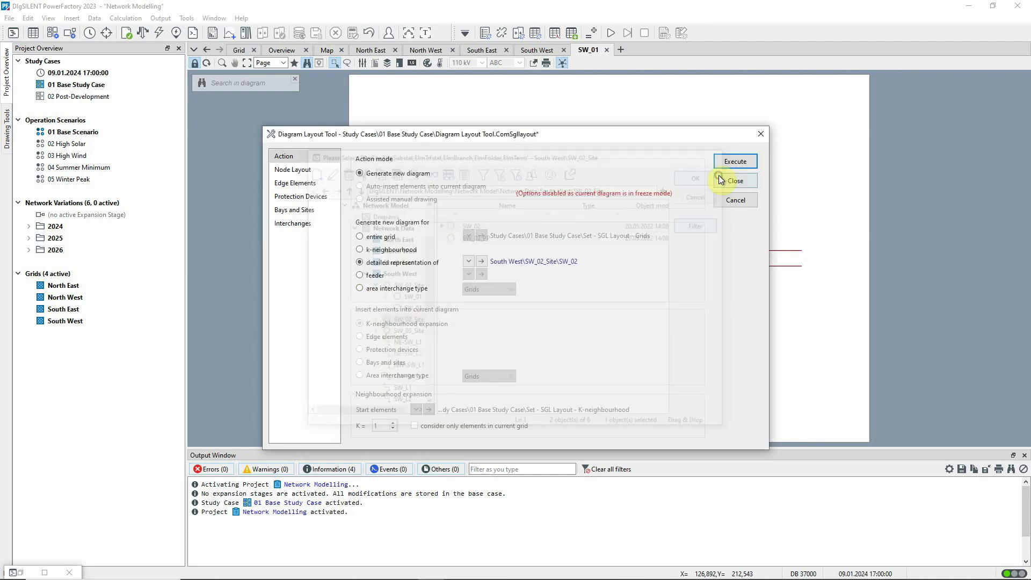
{"action": "left_click", "coordinate": [733, 166]}
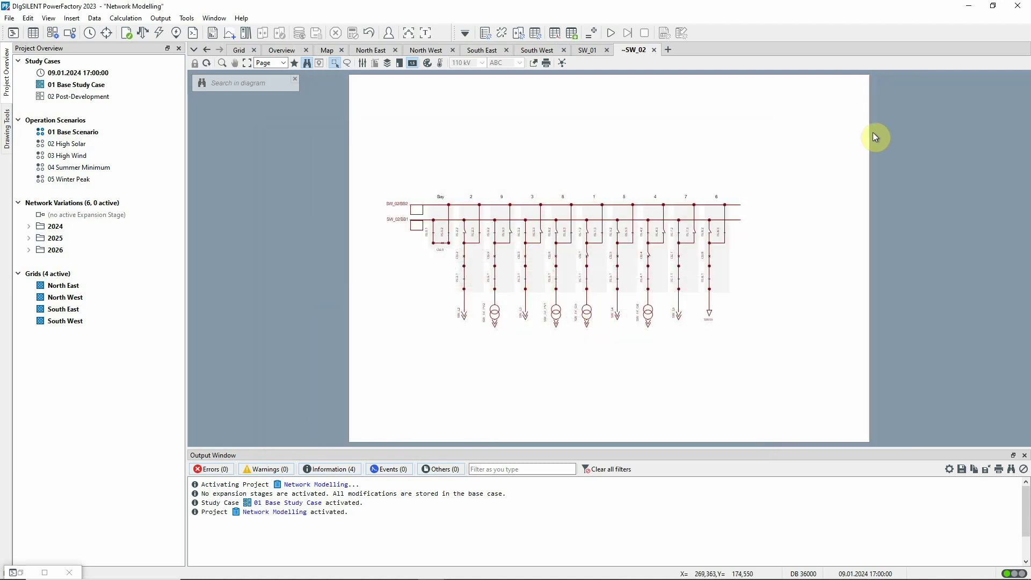
- Return to the Grid diagram, restore the Data Manager and list the five operation scenarios
{"action": "left_click", "coordinate": [239, 52]}
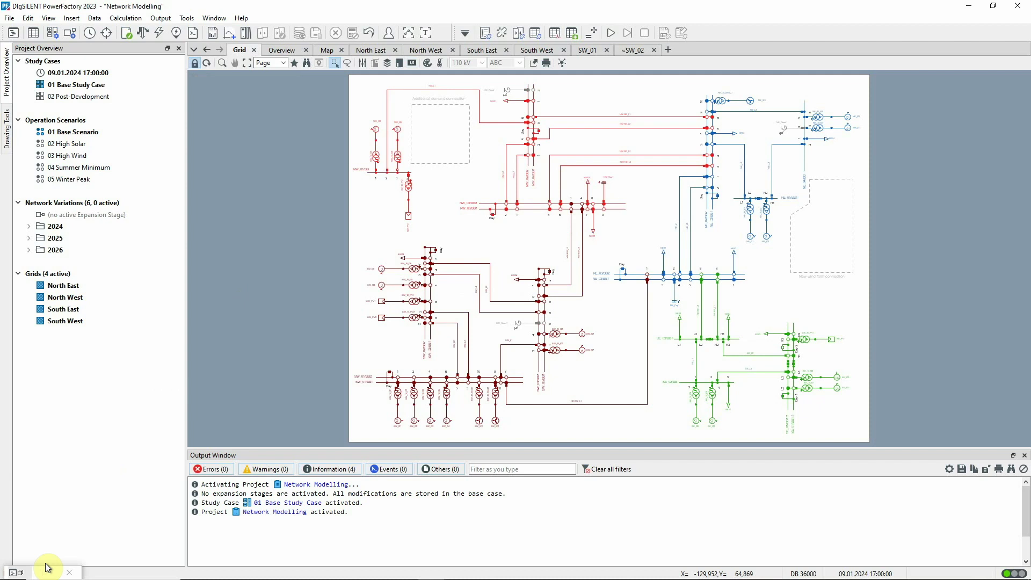
{"action": "left_click", "coordinate": [22, 573]}
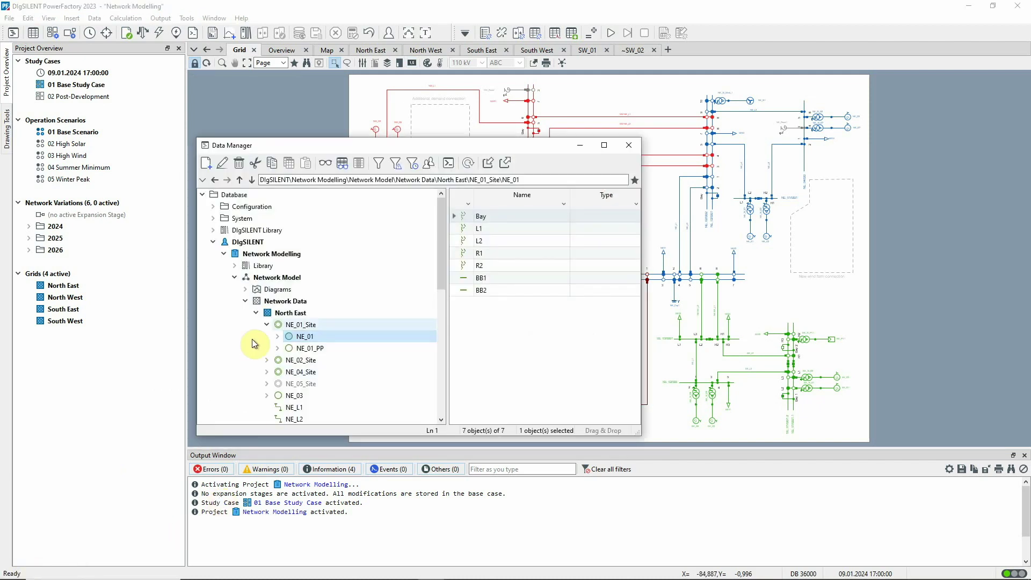
{"action": "left_click", "coordinate": [257, 313]}
{"action": "left_click", "coordinate": [245, 300]}
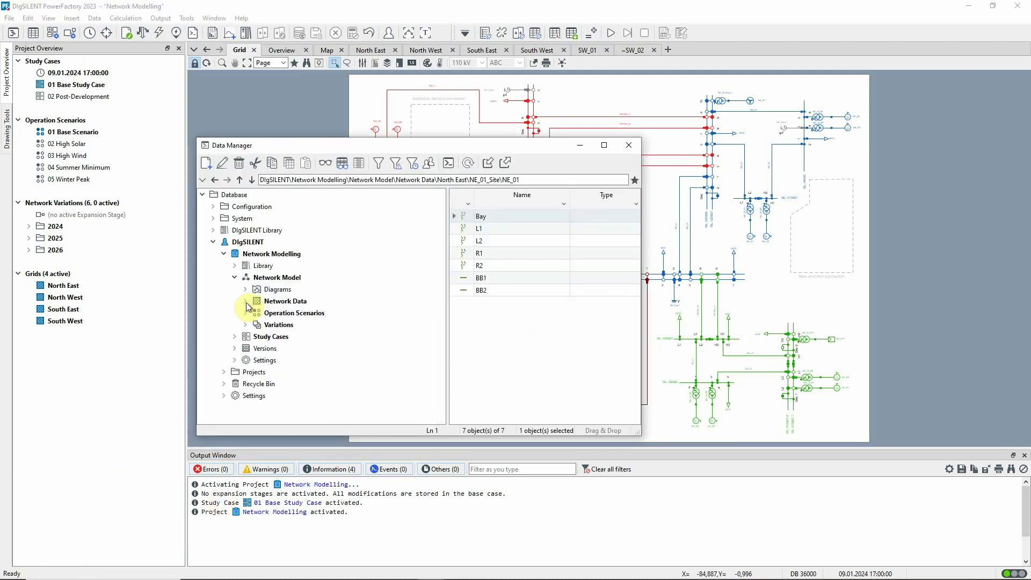
{"action": "left_click", "coordinate": [365, 313]}
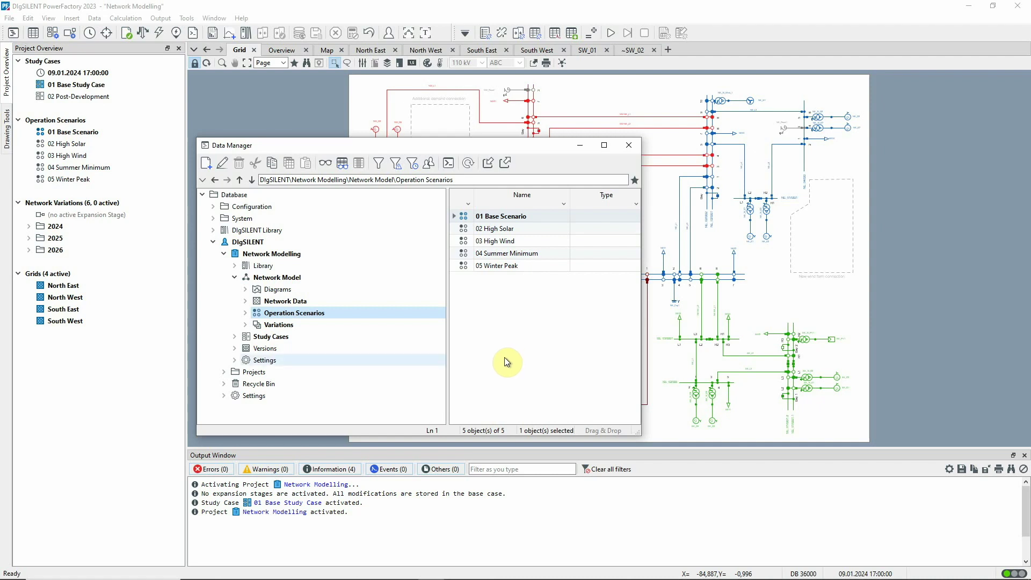
- Expand the 2024–2026 variation folders, show P24001's four stages, then collapse Variations
{"action": "left_click", "coordinate": [246, 325]}
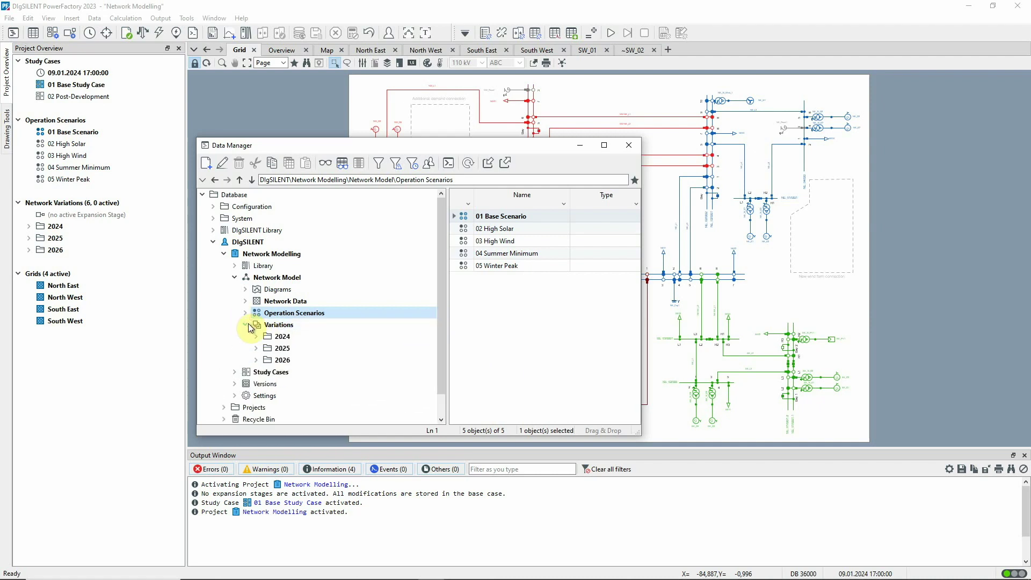
{"action": "left_click", "coordinate": [257, 335]}
{"action": "left_click", "coordinate": [257, 360]}
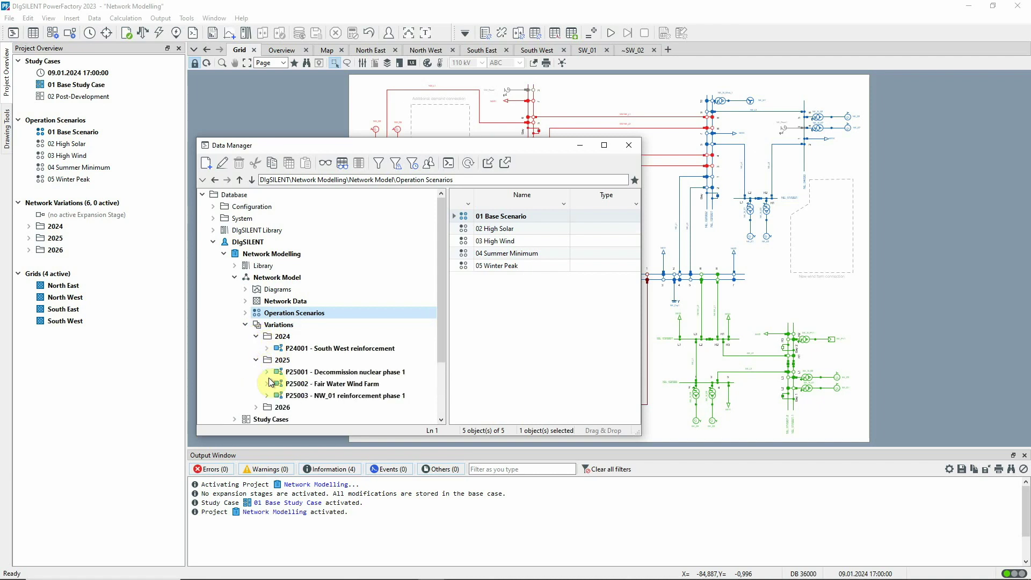
{"action": "left_click", "coordinate": [257, 407]}
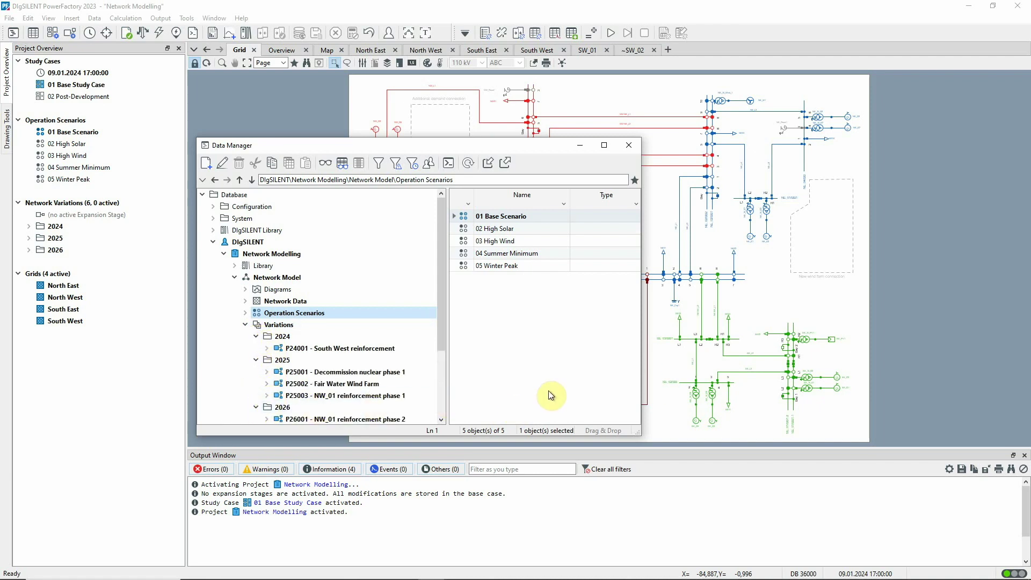
{"action": "left_click", "coordinate": [353, 349]}
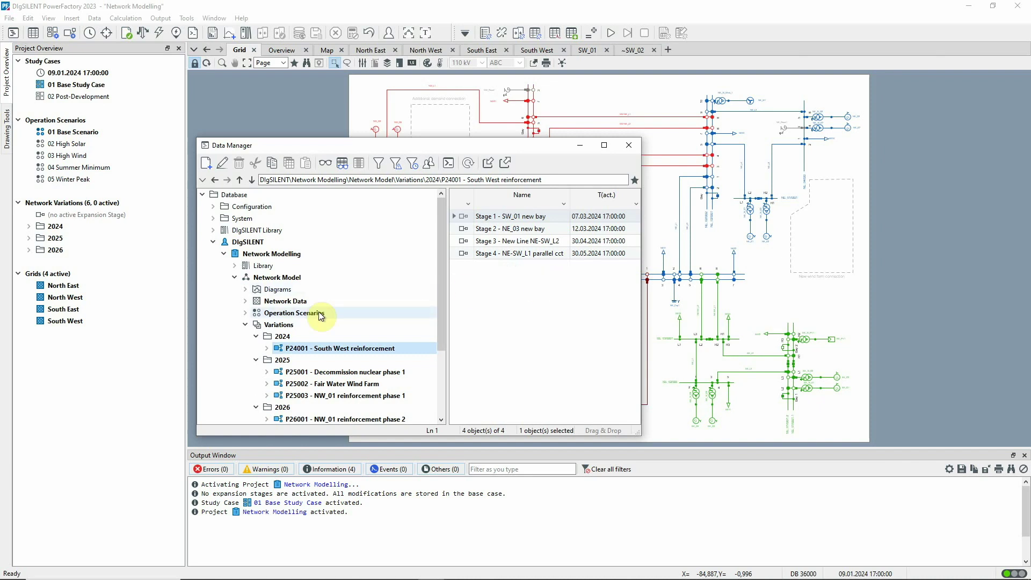
{"action": "left_click", "coordinate": [245, 325]}
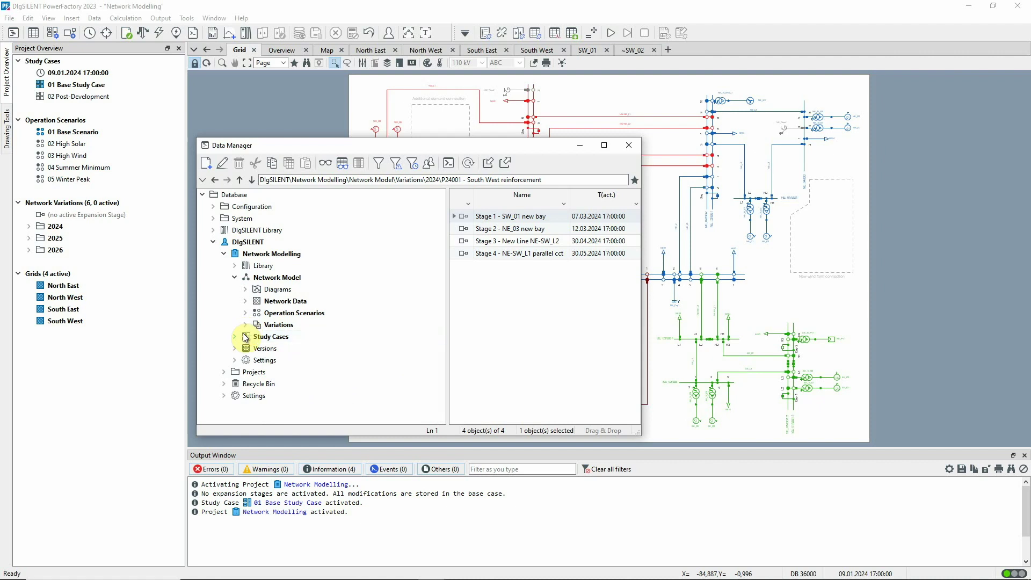
- Expand Study Cases and show the 15 items inside 01 Base Study Case
{"action": "left_click", "coordinate": [235, 337]}
{"action": "left_click", "coordinate": [320, 347]}
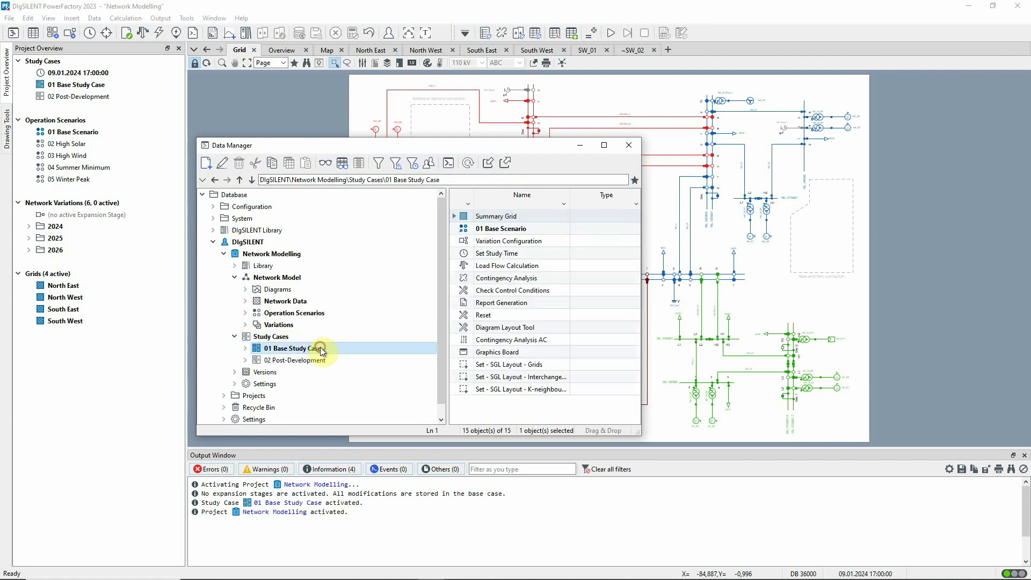